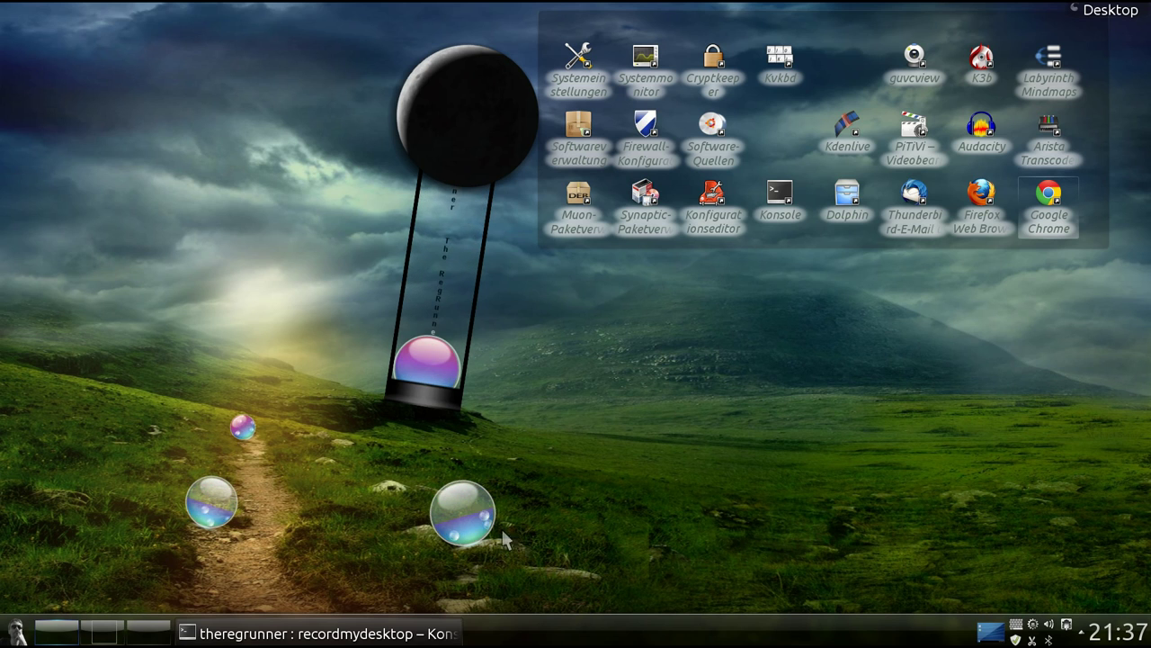
- Unlock the desktop widgets and nudge the bubble standing beside the footpath's lower end slightly upward
left_click(1120, 16)
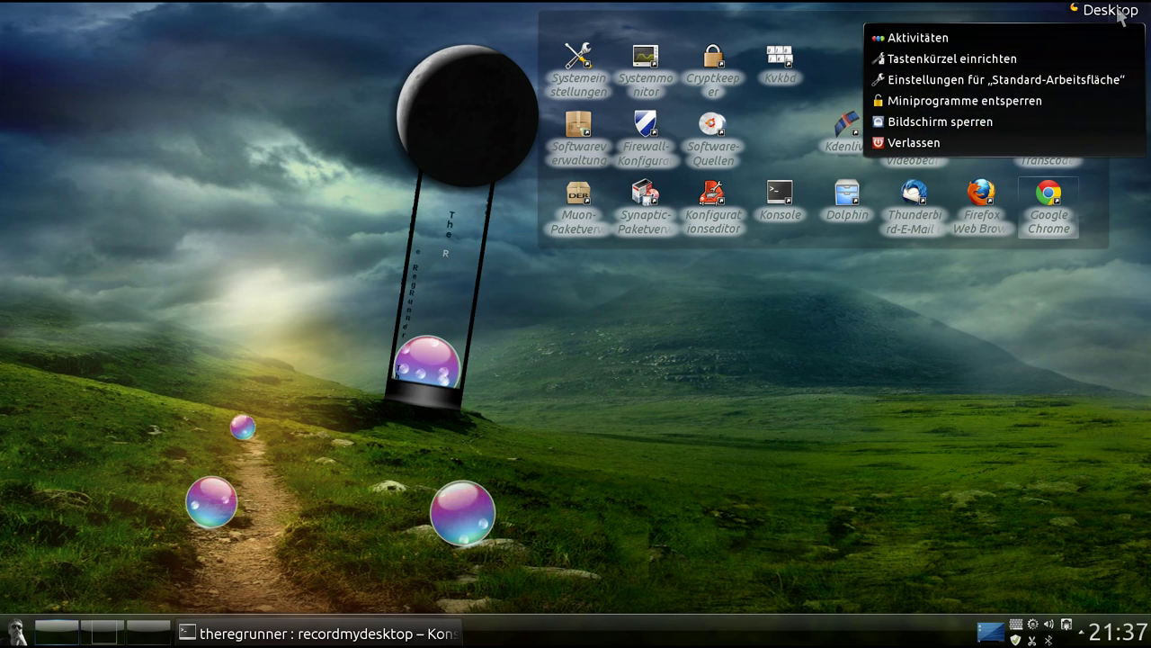
left_click(970, 102)
left_click(881, 288)
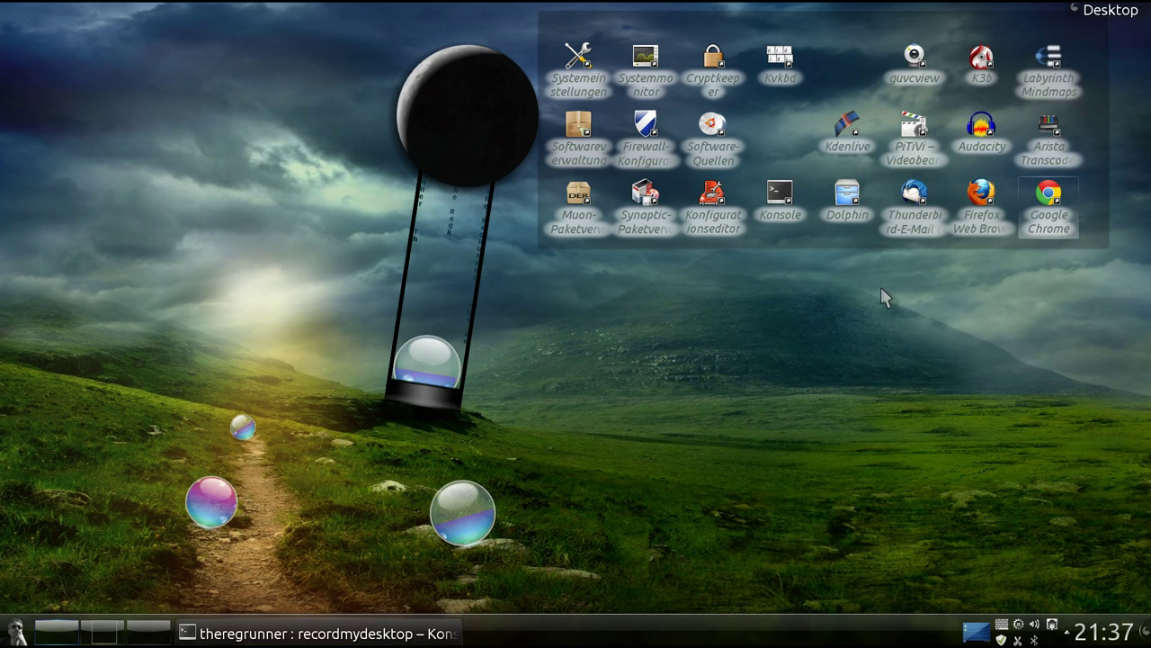
mouse_move(460, 520)
left_mouse_down()
mouse_move(795, 355)
mouse_move(531, 463)
mouse_move(467, 520)
mouse_move(463, 511)
left_mouse_up()
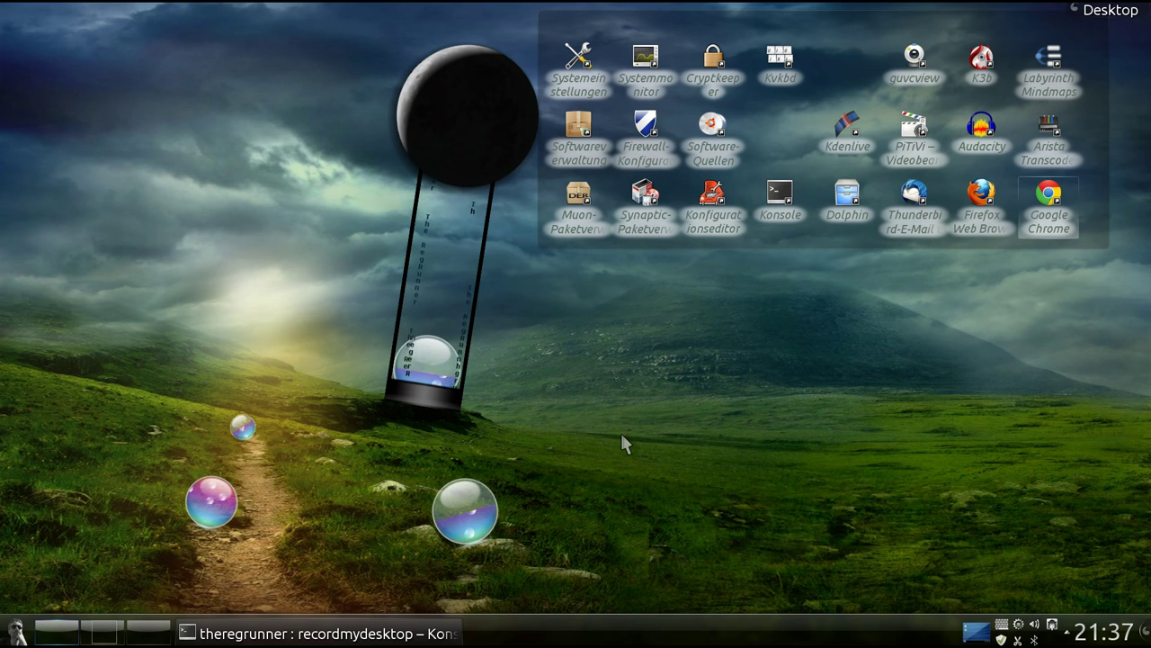
right_click(582, 634)
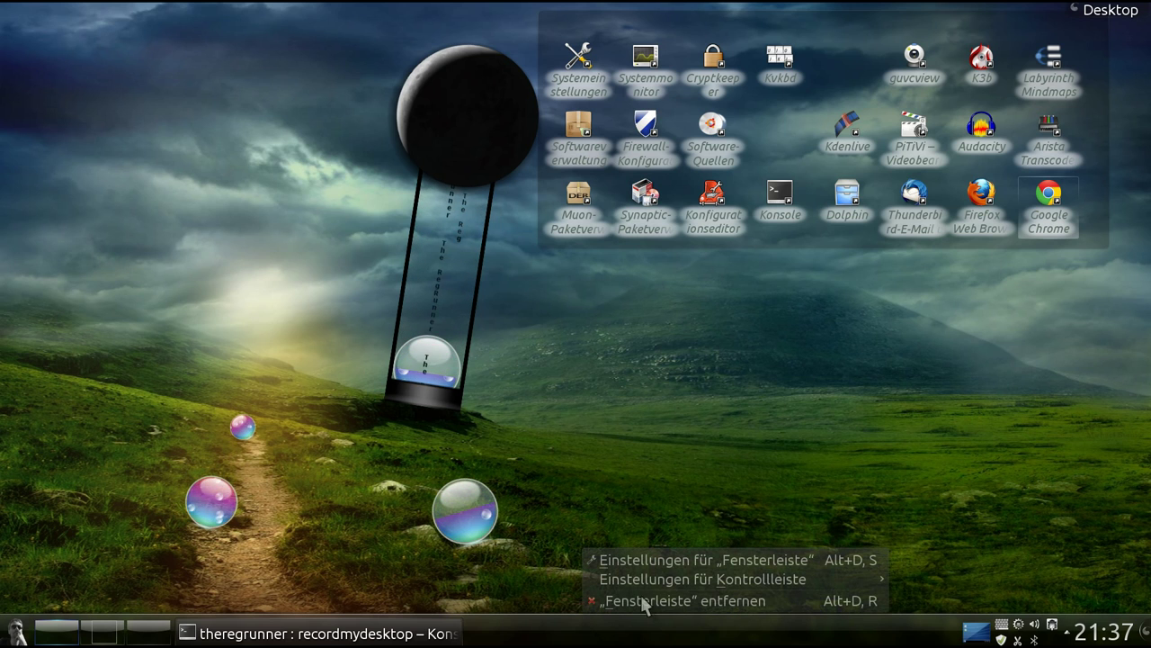
mouse_move(652, 582)
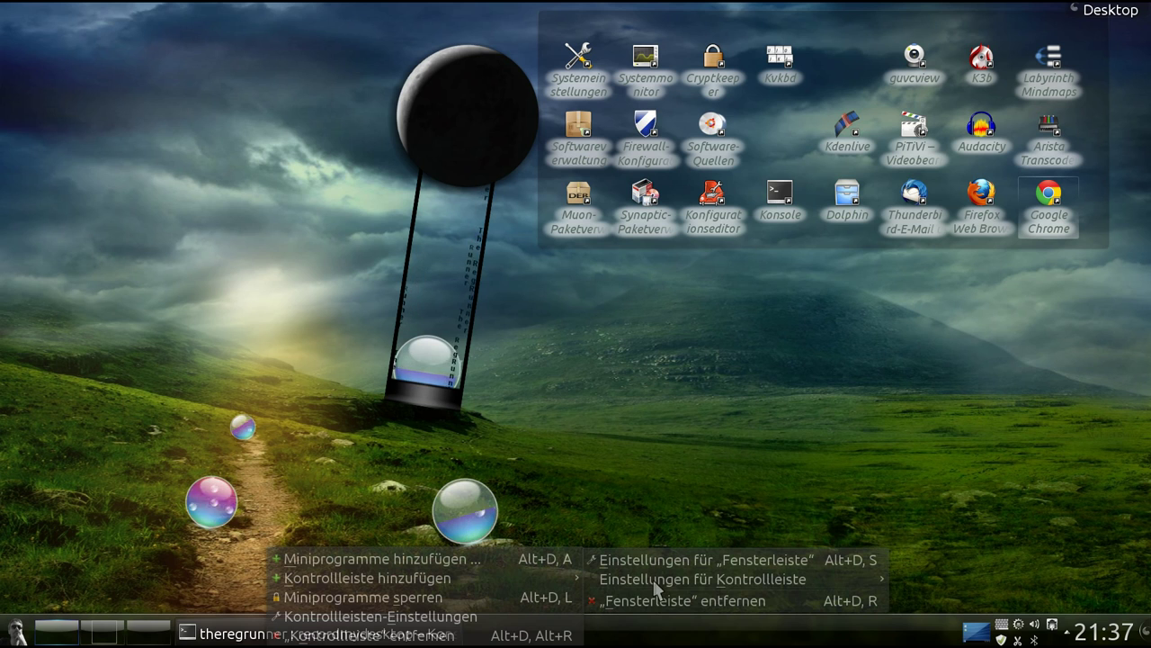
left_click(827, 430)
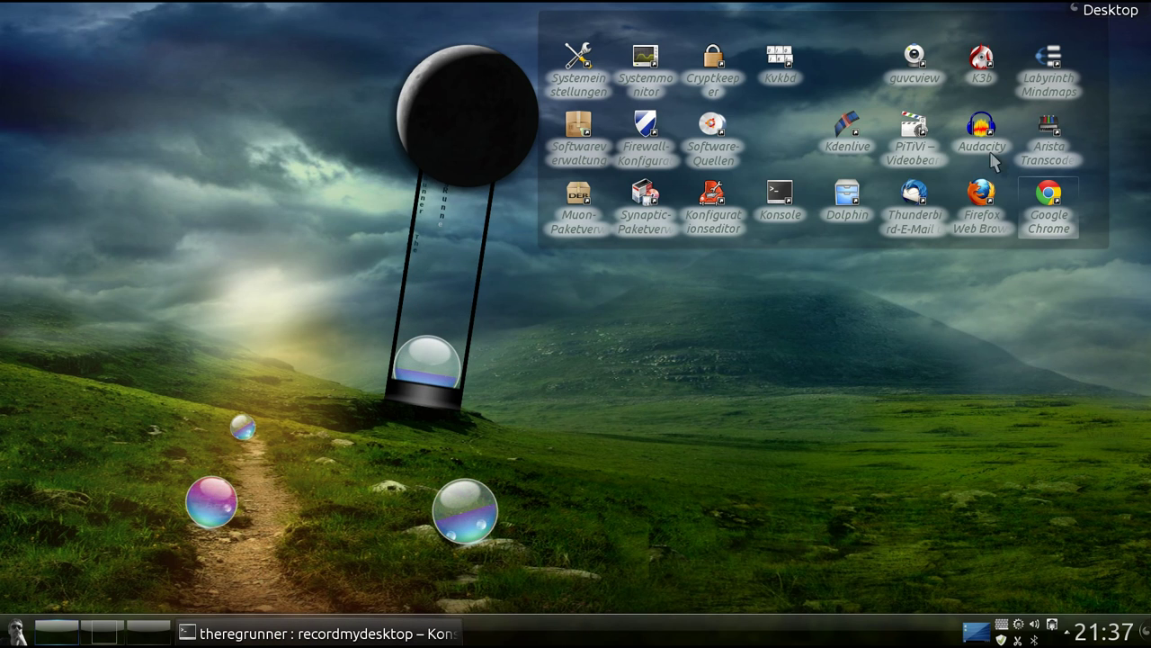
- Add a Bubblemon widget to the free area in front of the hill and close the widget browser
left_click(1099, 12)
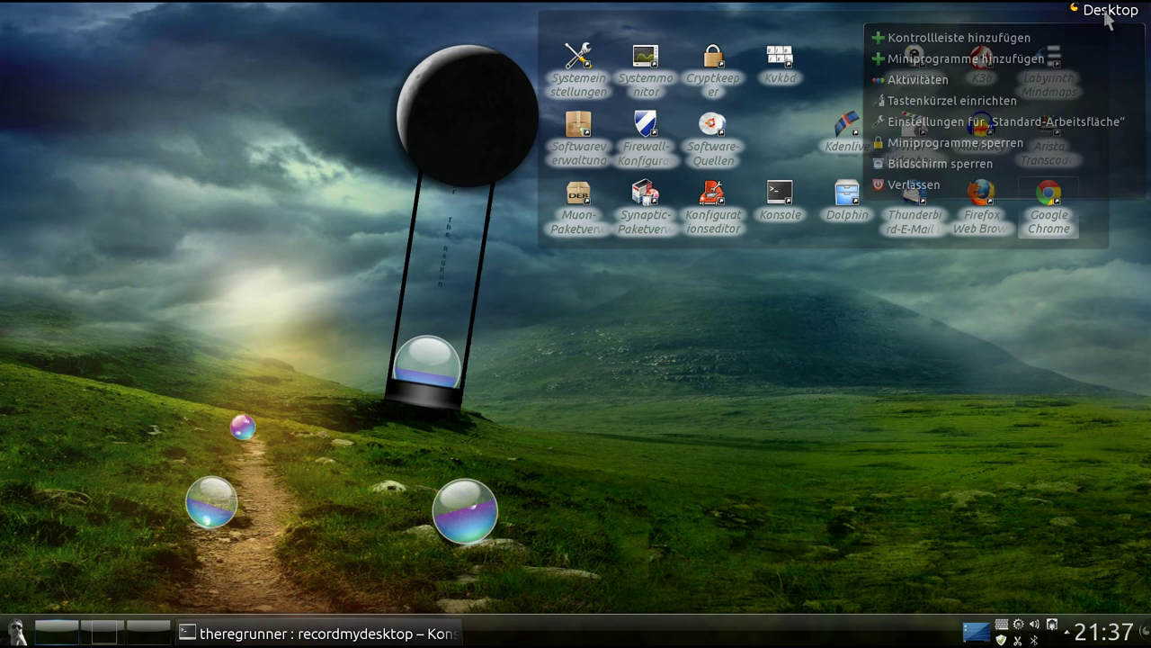
left_click(968, 59)
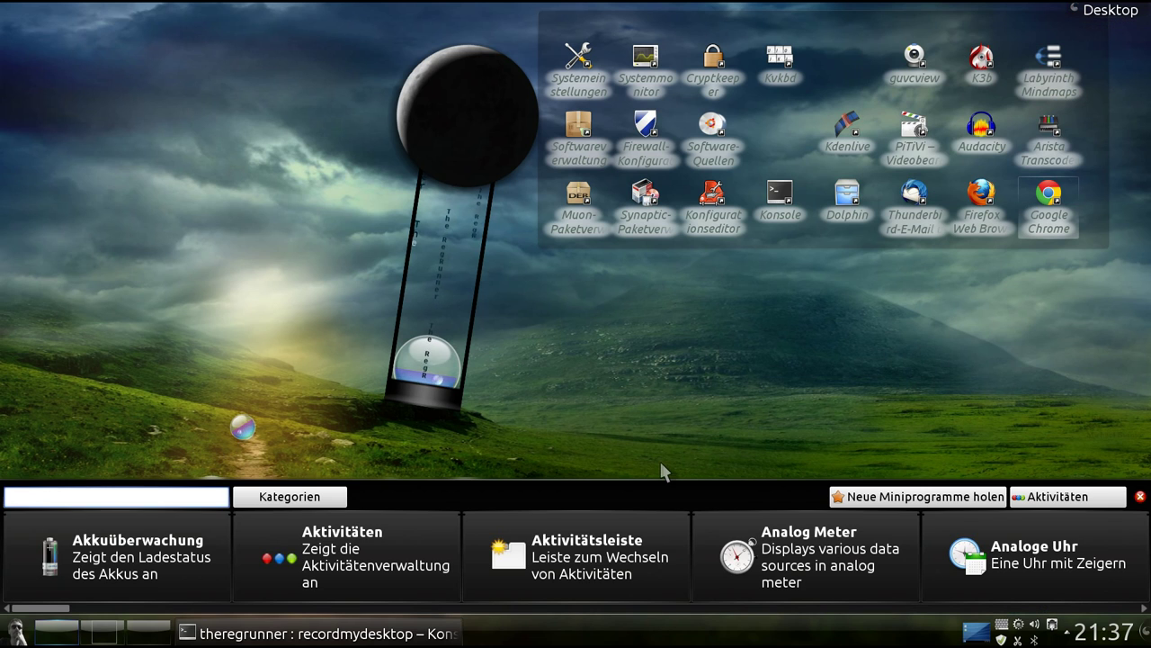
left_click_drag(51, 619, 165, 621)
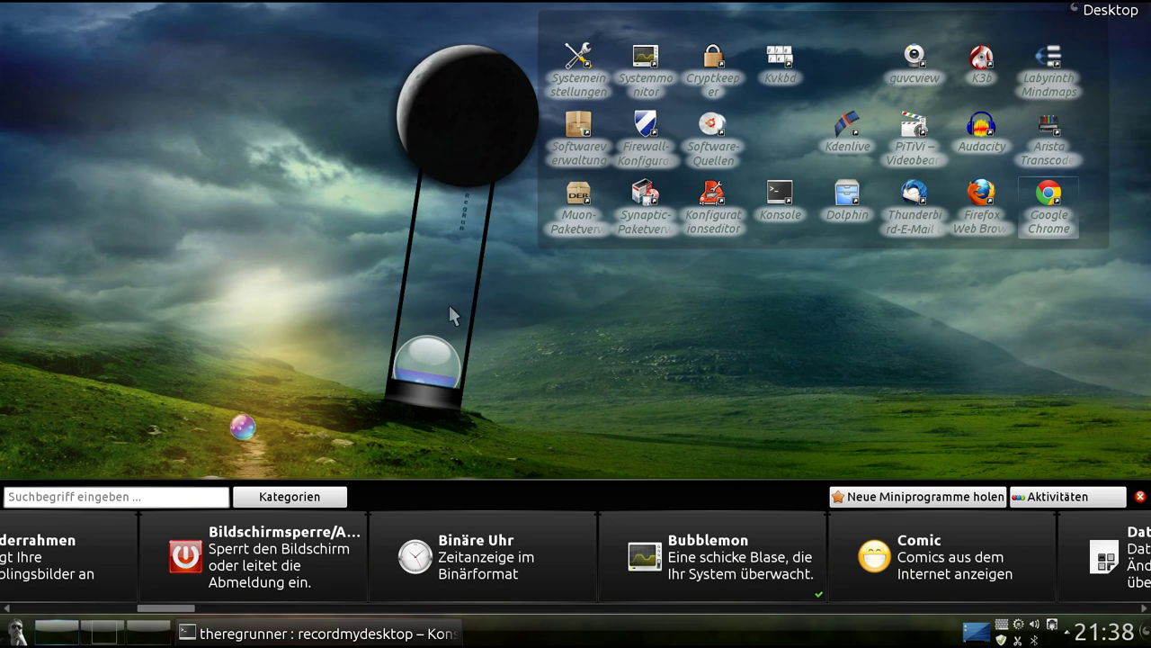
left_click_drag(165, 609, 178, 613)
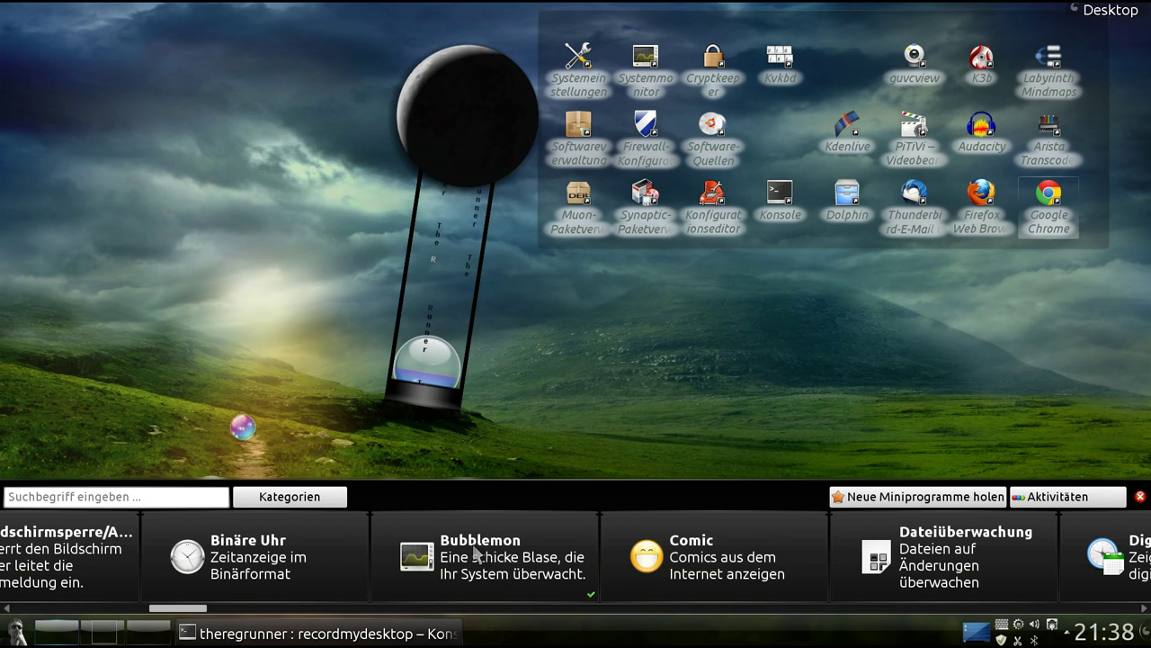
left_click_drag(476, 551, 672, 332)
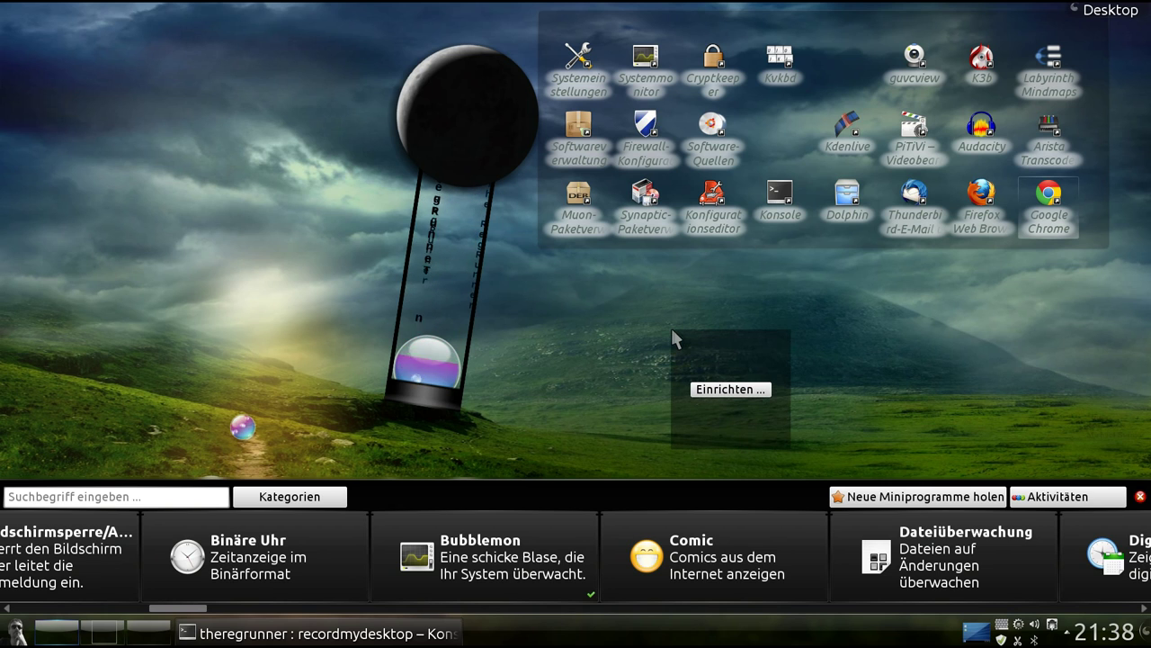
left_click(1140, 499)
- Open the new Bubblemon's settings and move the dialog clear of the unconfigured widget
left_click(731, 390)
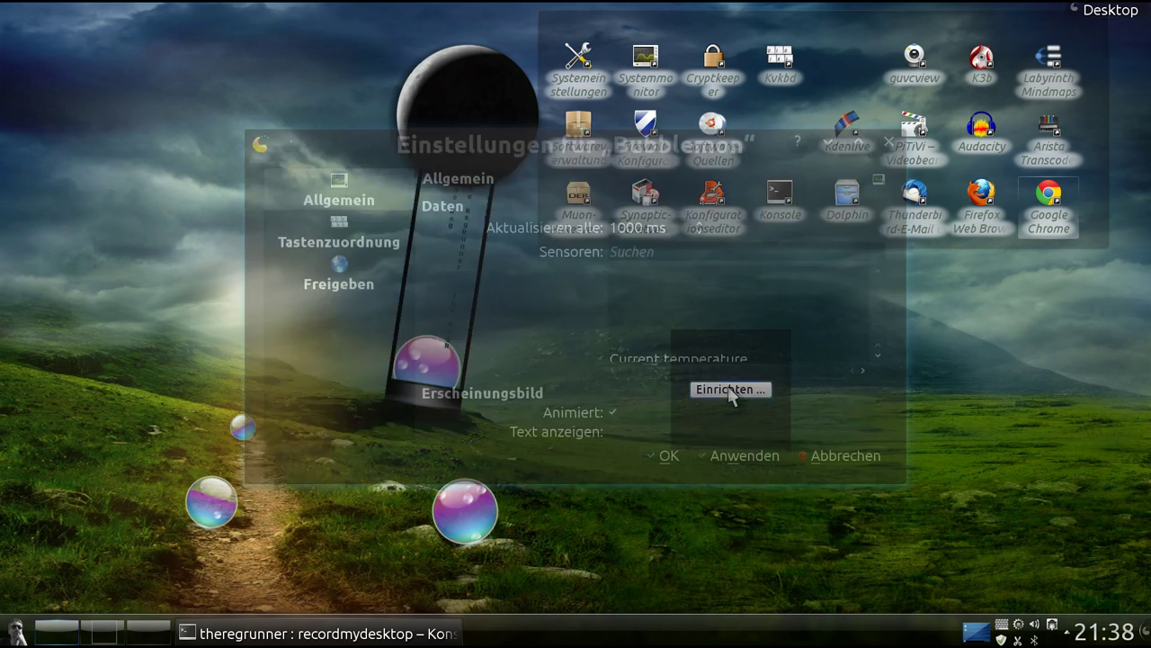
left_click_drag(545, 148, 502, 189)
left_click(667, 331)
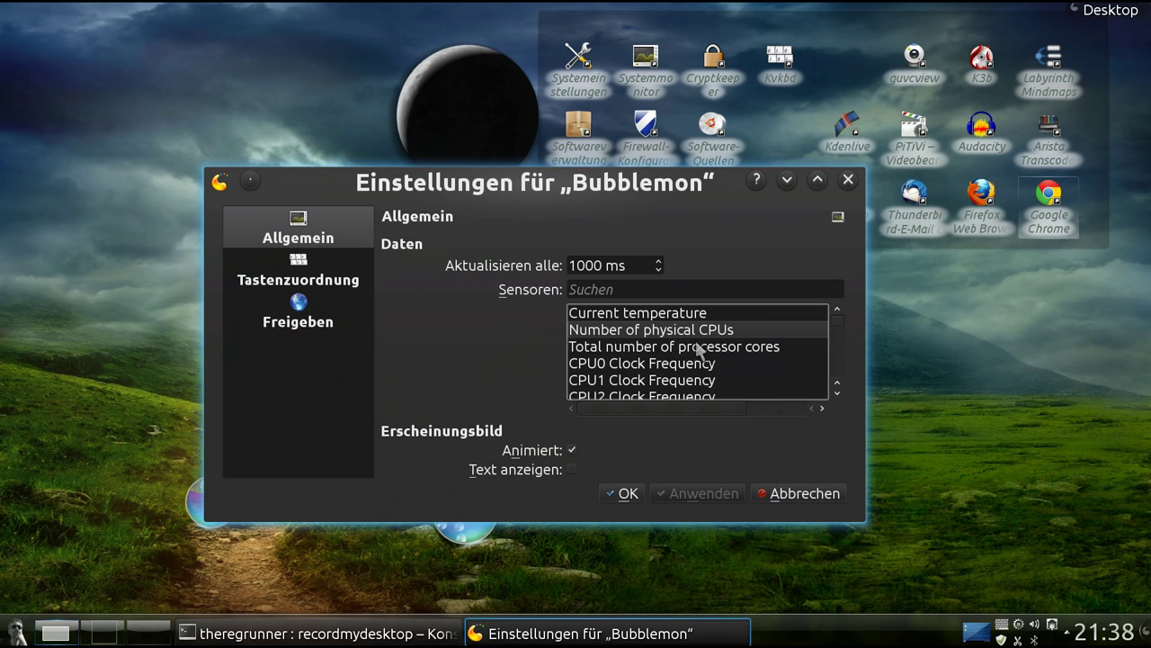
left_click(837, 393)
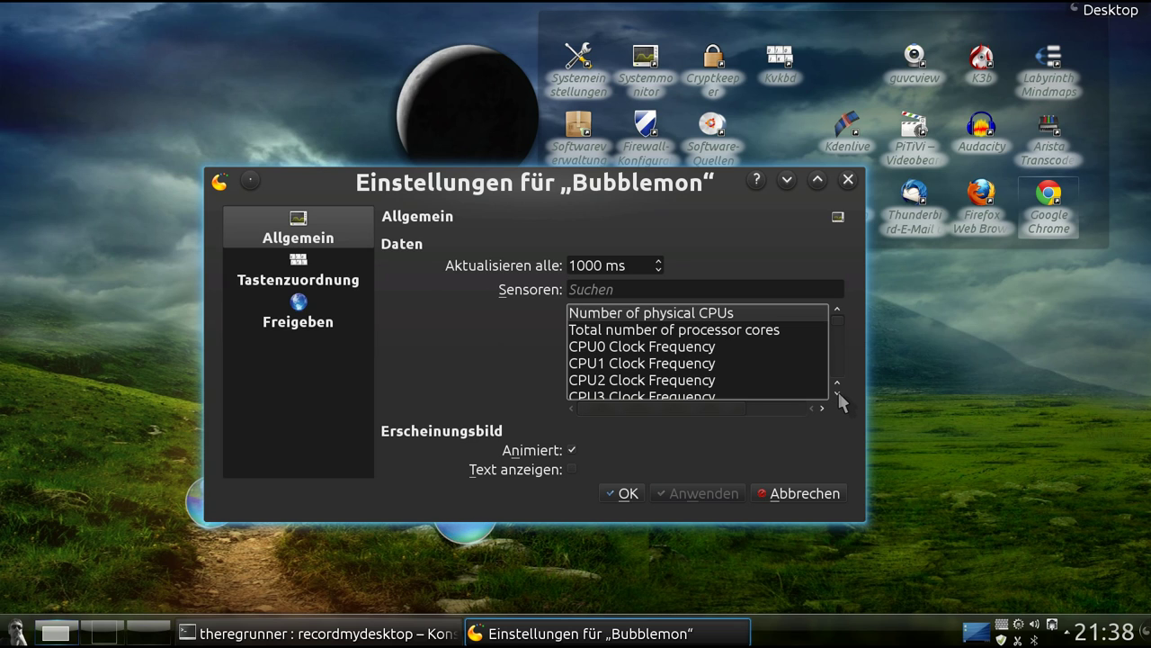
left_click(837, 393)
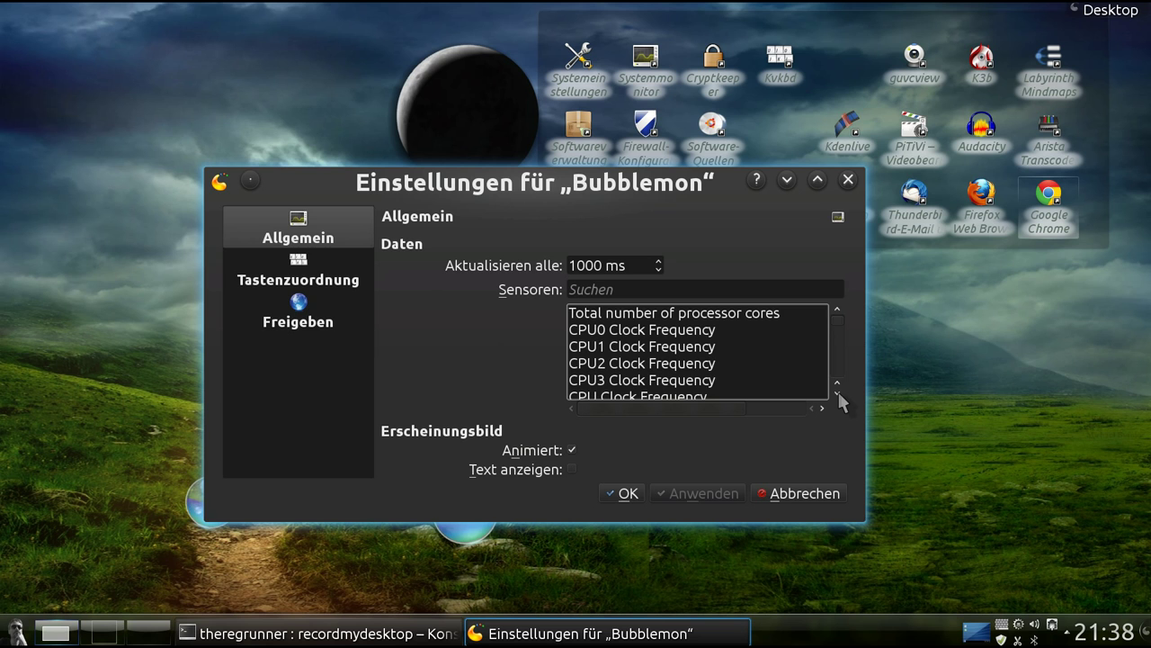
left_click(838, 393)
left_click_drag(639, 198, 558, 47)
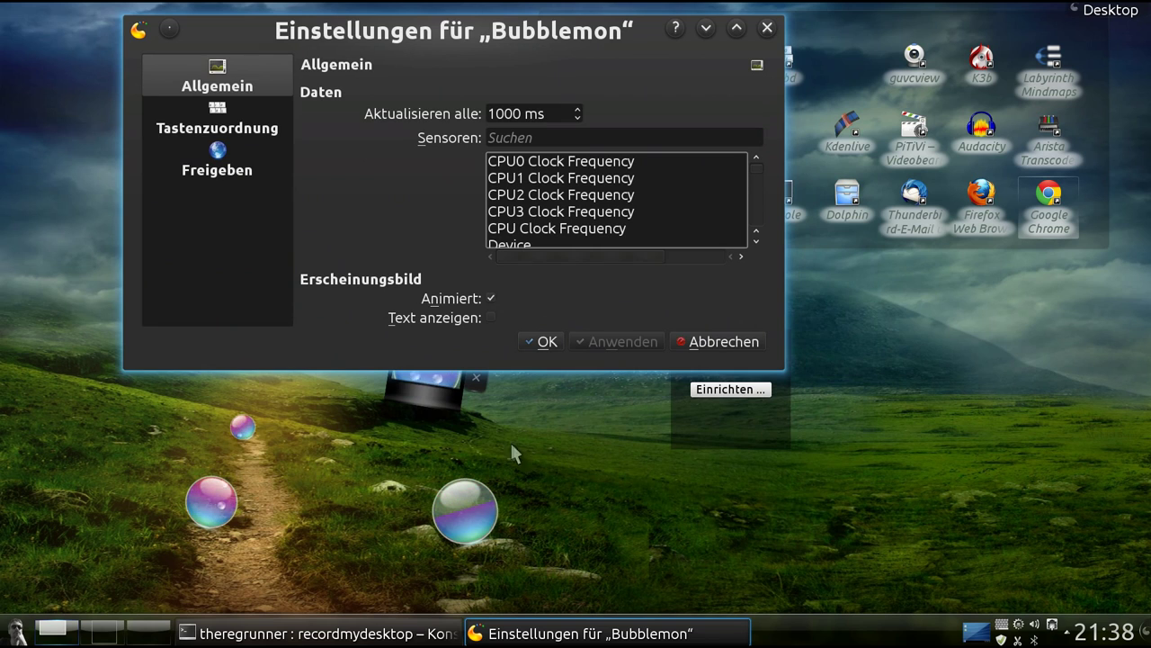
- Examine the list of available sensors, from the CPU clock entries through memory to the network transmitter entries
left_click(755, 242)
left_click(756, 242)
left_click(755, 242)
left_click(757, 242)
left_click(757, 242)
left_click(756, 242)
left_click(756, 242)
left_click(756, 242)
left_click(755, 242)
left_click(756, 242)
left_click(756, 242)
left_click(756, 242)
left_click(756, 242)
left_click(755, 242)
left_click(755, 242)
left_click(755, 242)
left_click(756, 242)
left_click(755, 242)
left_click_drag(757, 162, 756, 207)
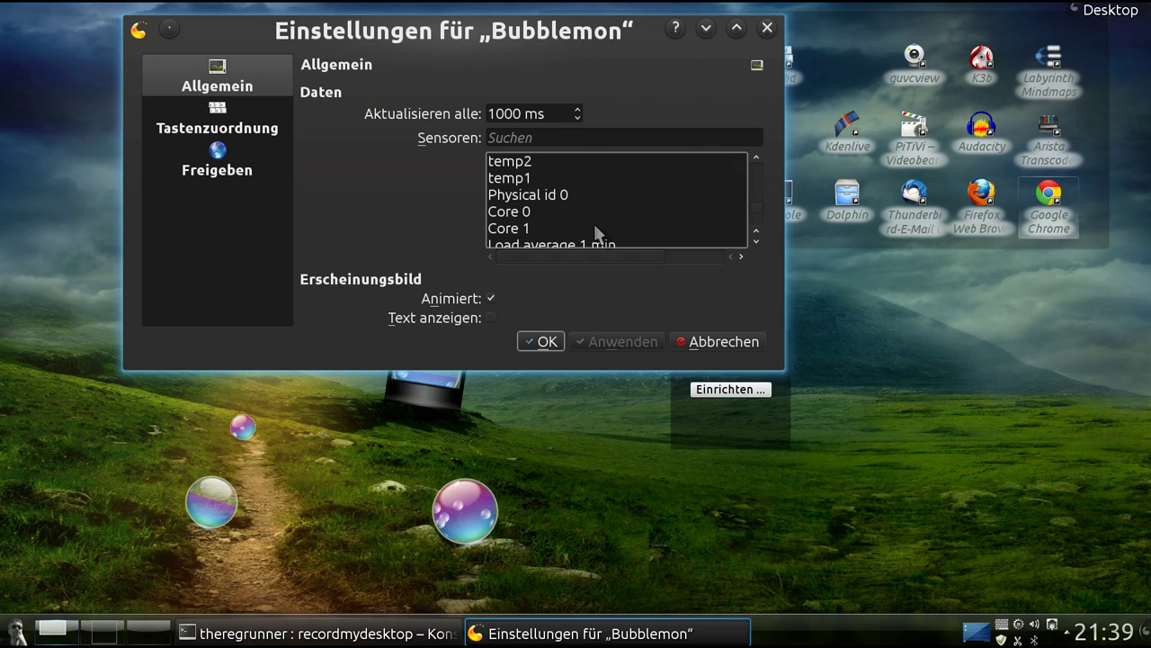
scroll(582, 214, "down", 1)
scroll(675, 181, "down", 8)
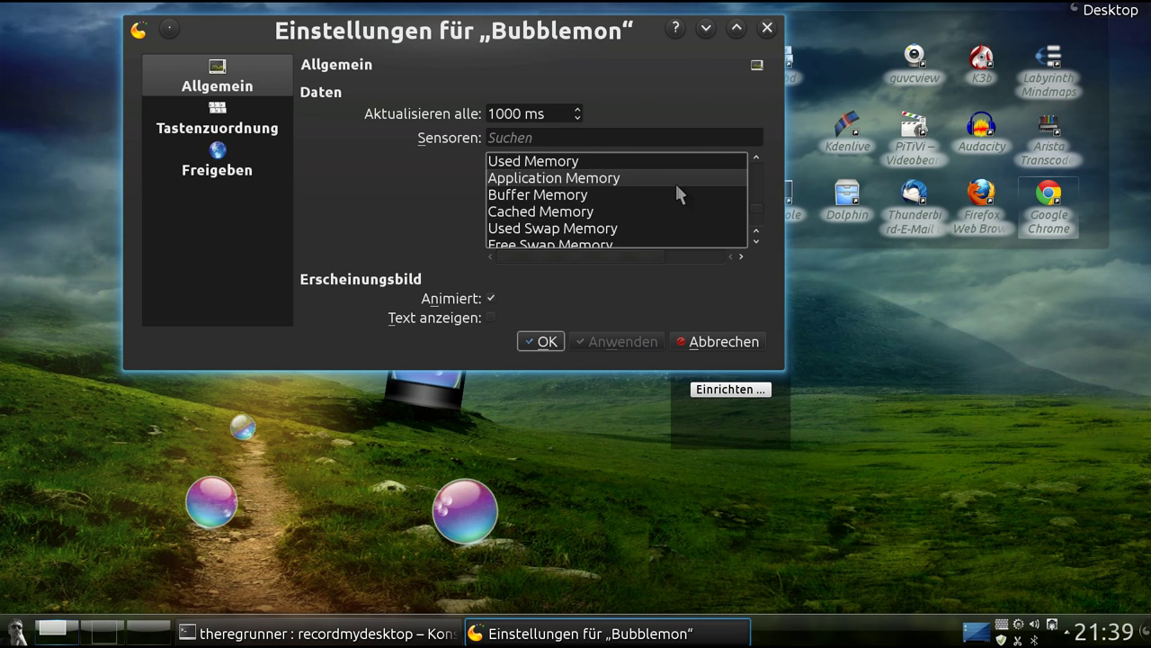
scroll(703, 199, "down", 10)
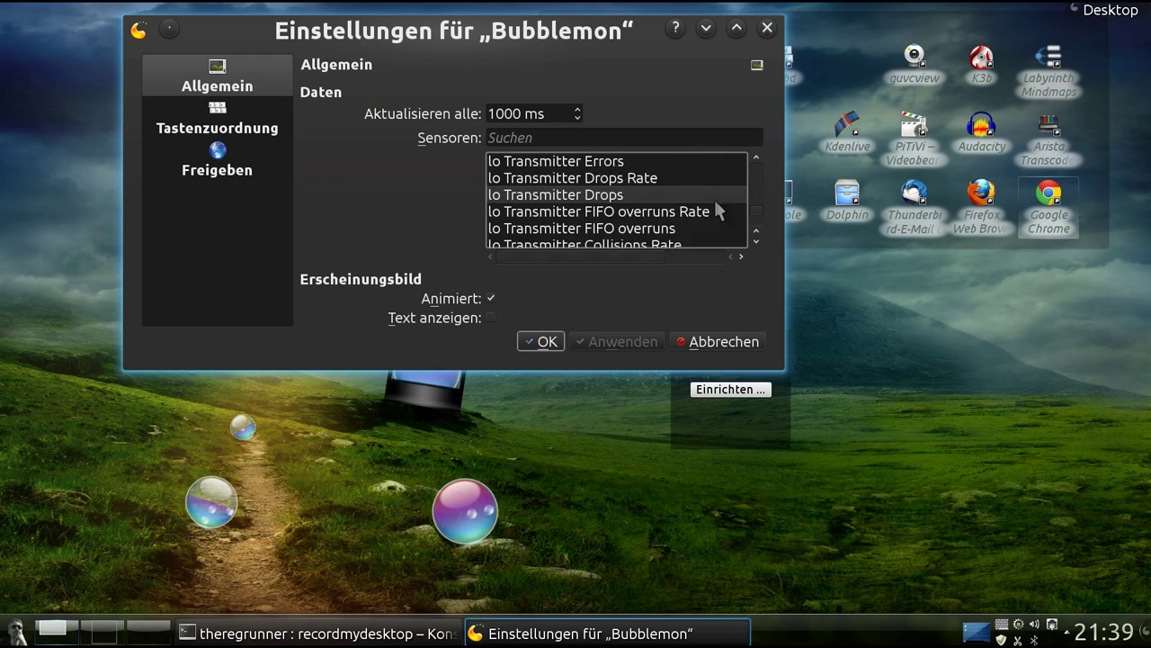
scroll(734, 202, "down", 10)
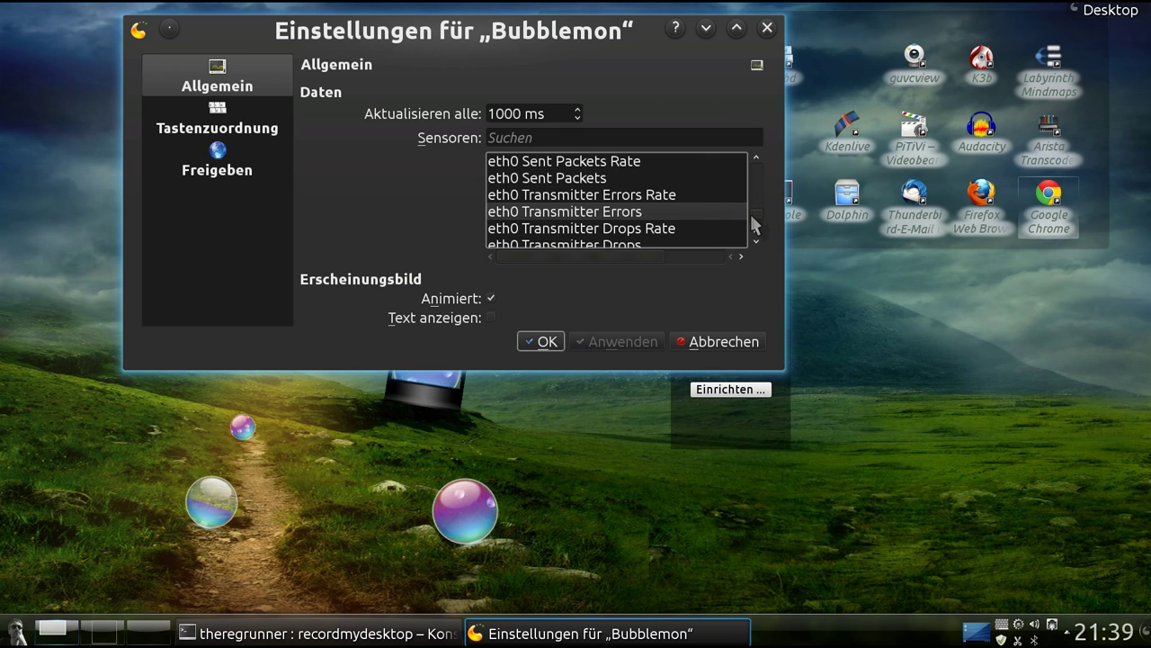
- Assign the first Current temperature sensor in the list to the Bubblemon and apply the settings
scroll(699, 180, "up", 6)
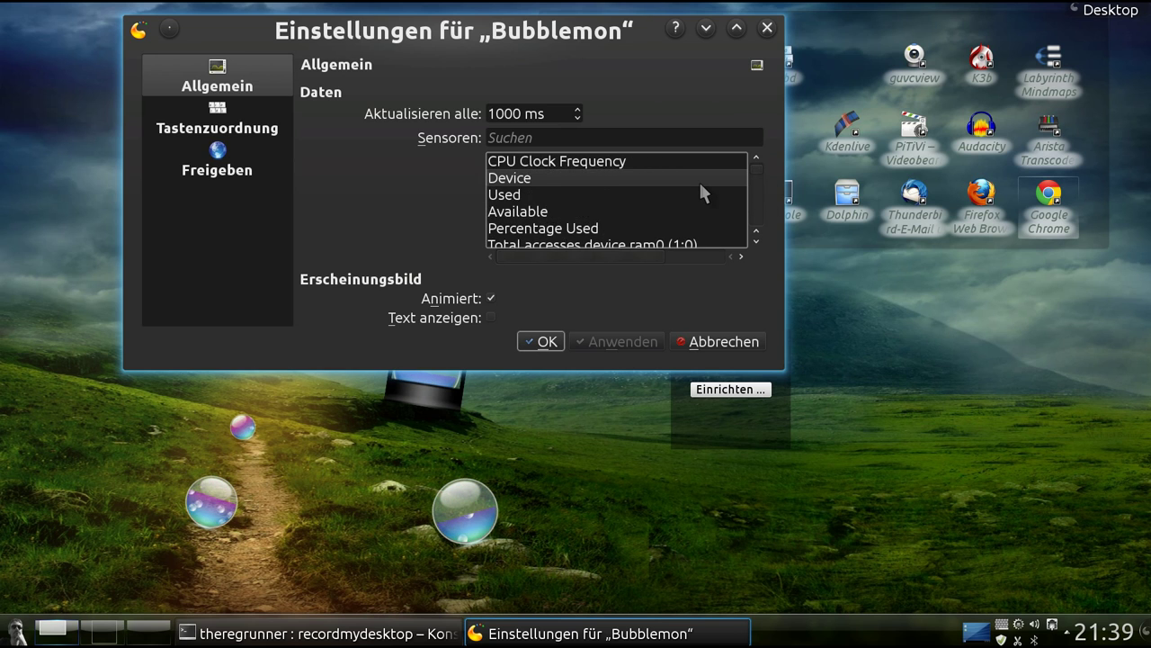
scroll(699, 180, "down", 1)
scroll(699, 180, "up", 1)
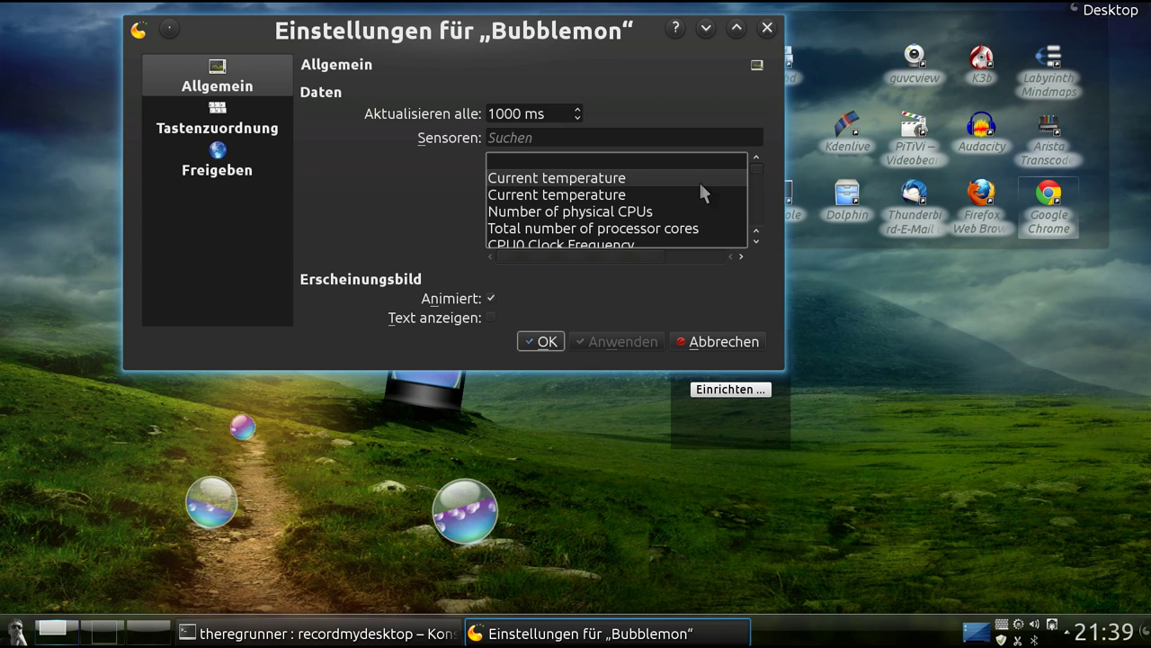
left_click(570, 179)
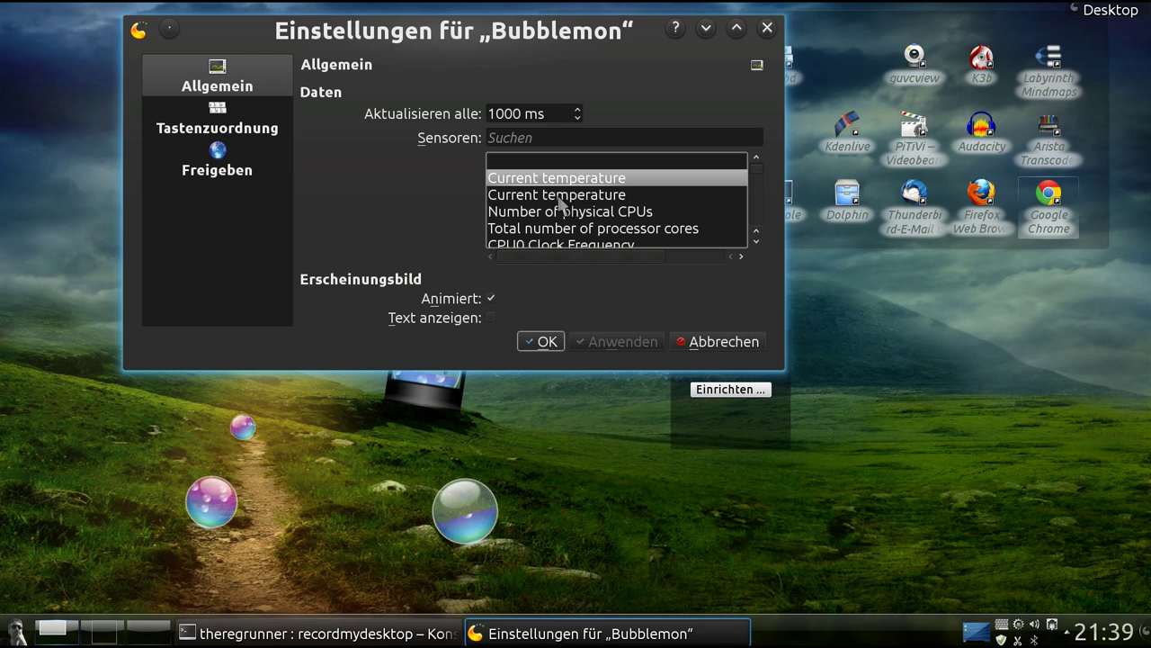
left_click(545, 343)
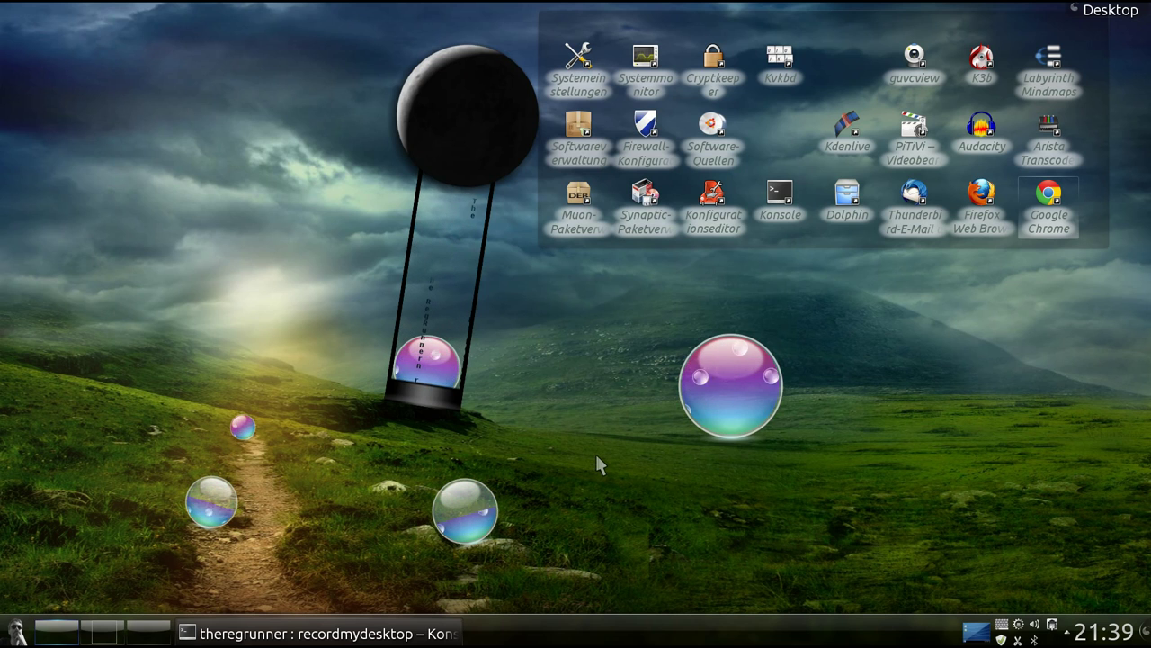
- Enlarge the new Bubblemon to more than twice its size and place it over the meadow below the desktop icons
mouse_move(729, 389)
left_mouse_down()
mouse_move(823, 376)
mouse_move(742, 386)
mouse_move(704, 416)
mouse_move(713, 381)
left_mouse_up()
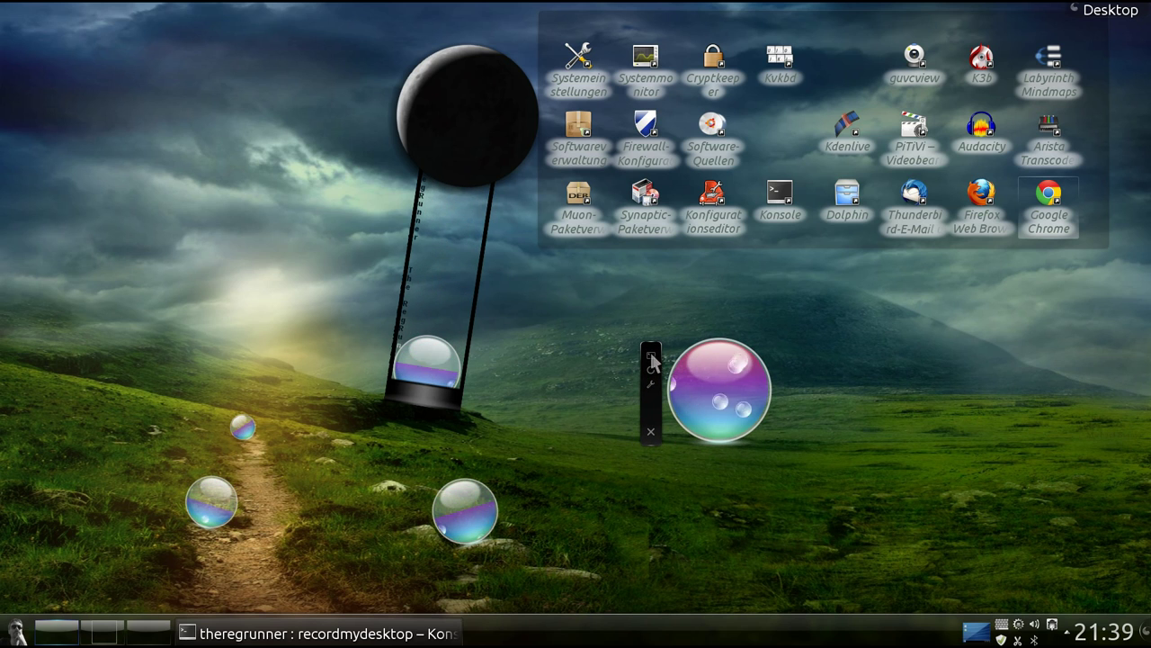
left_click_drag(650, 350, 482, 189)
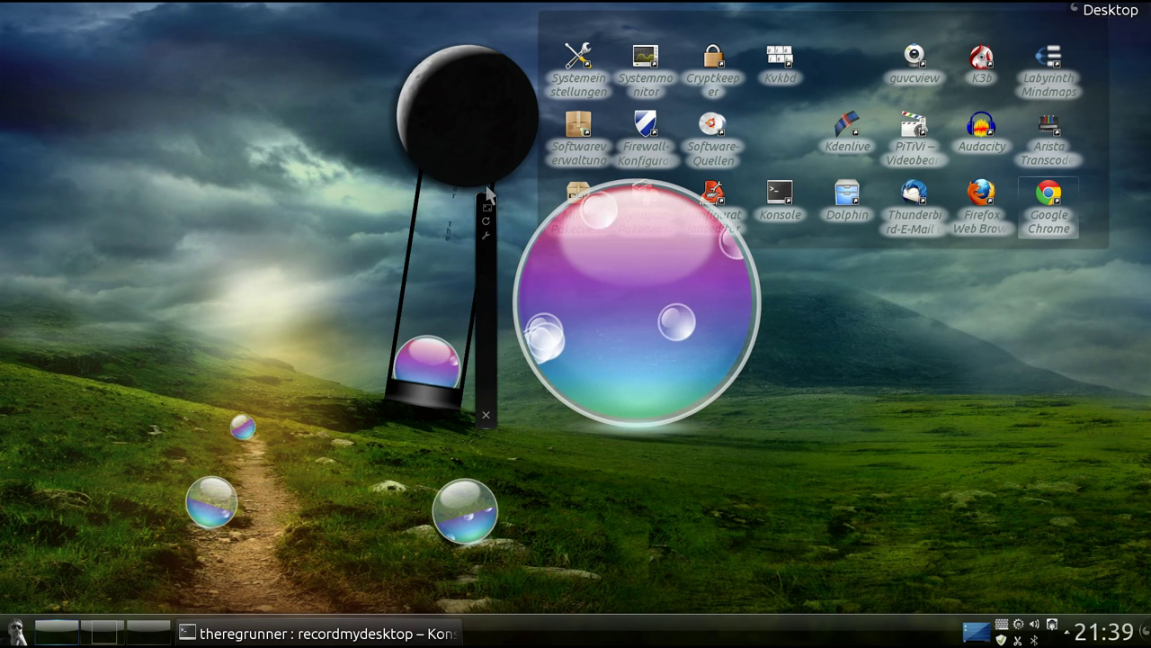
left_click_drag(607, 282, 745, 390)
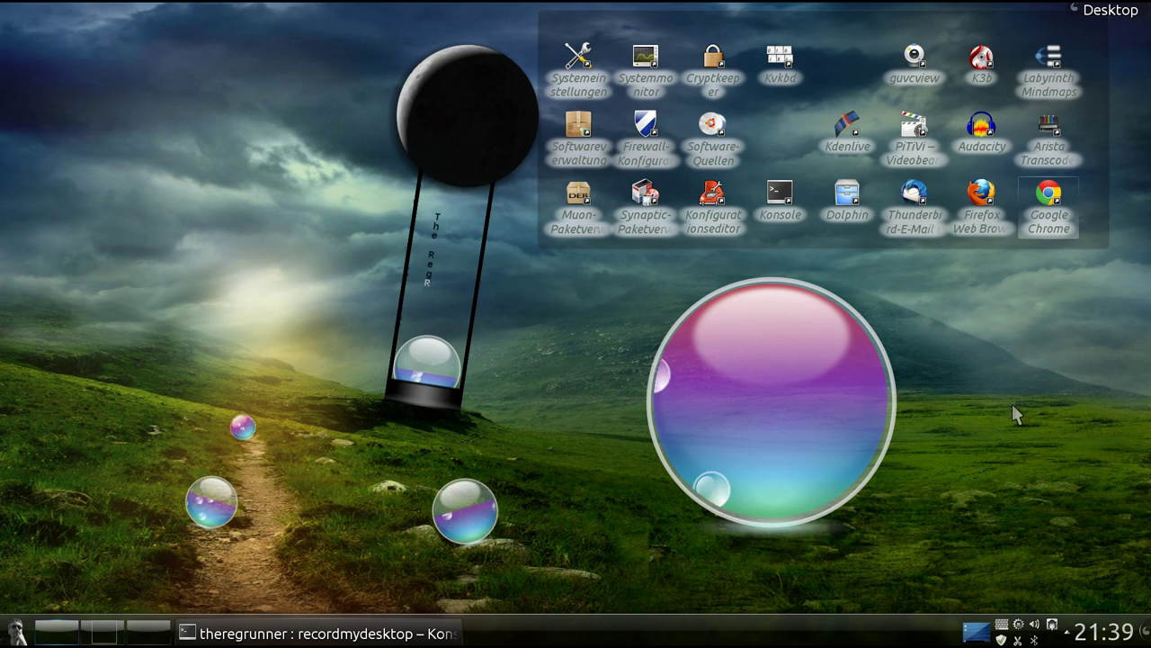
left_click(1105, 13)
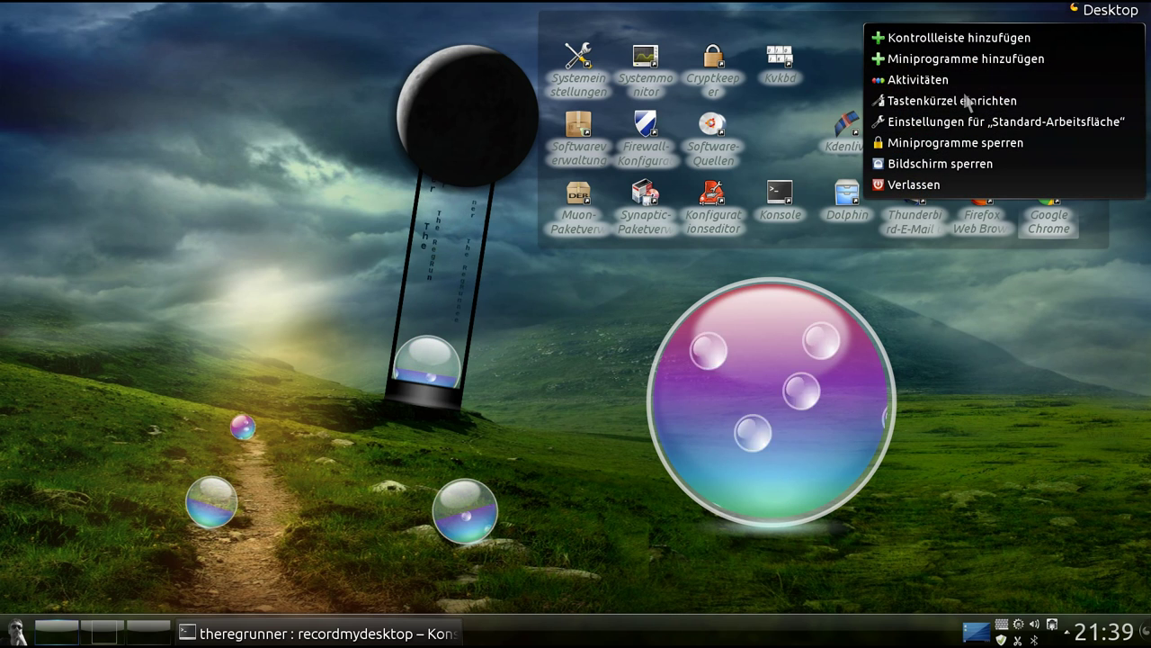
left_click(991, 327)
left_click_drag(804, 389, 813, 361)
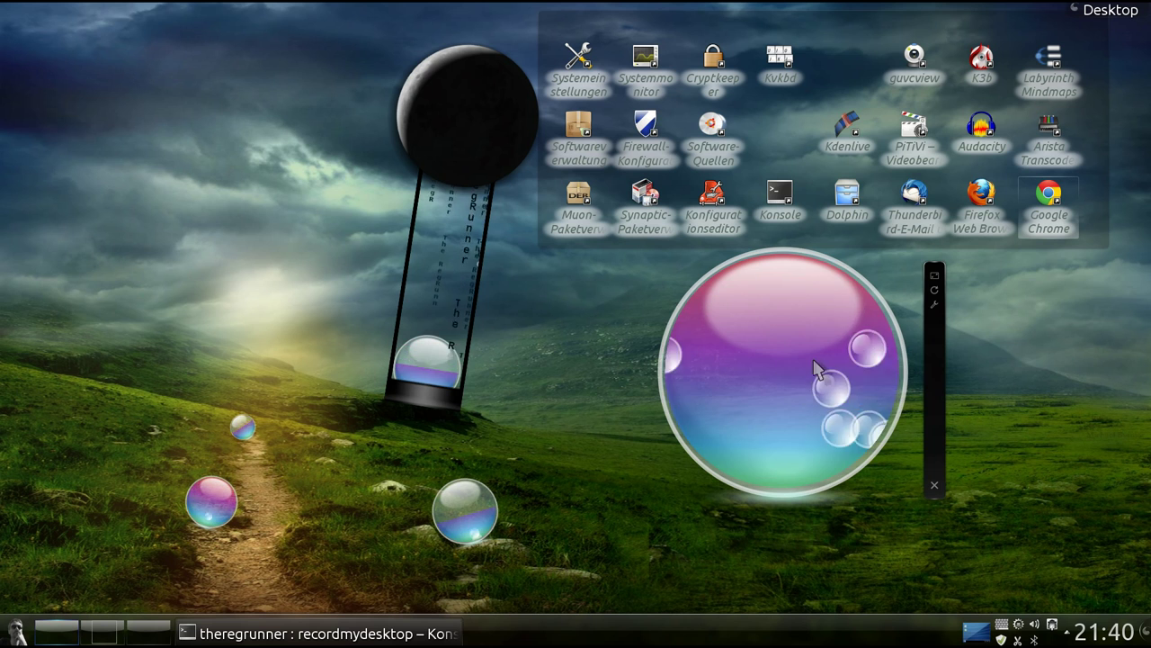
- Move the large bubble into the sky beside the dark moon and tilt it slightly clockwise
left_click_drag(833, 329, 224, 134)
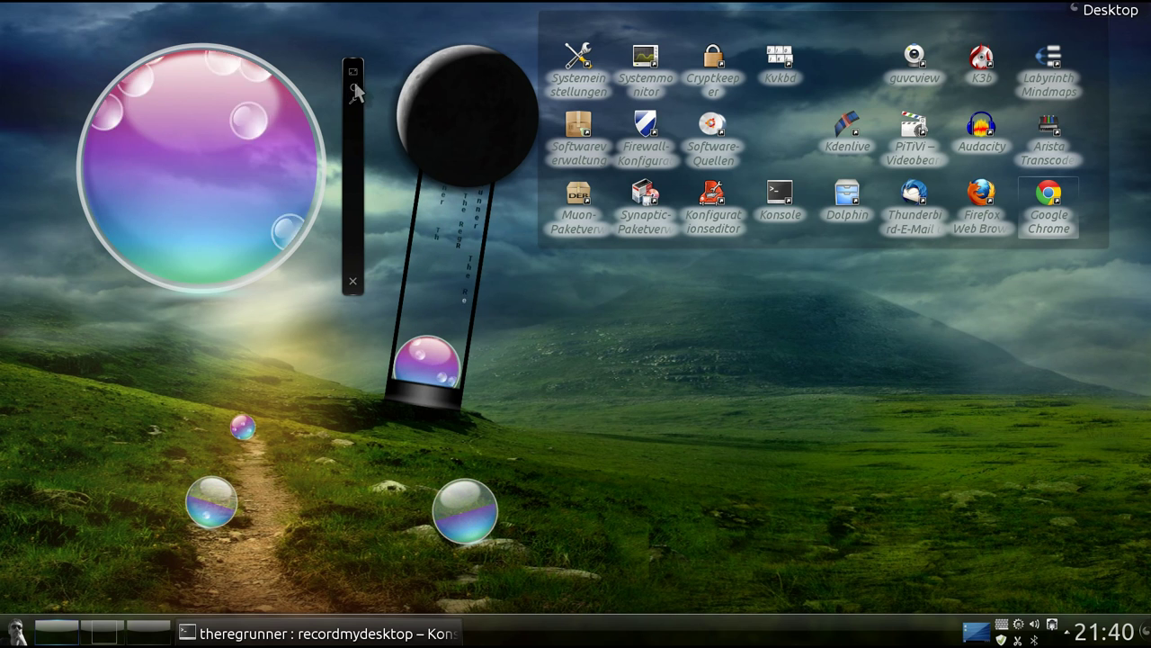
left_click_drag(351, 83, 399, 136)
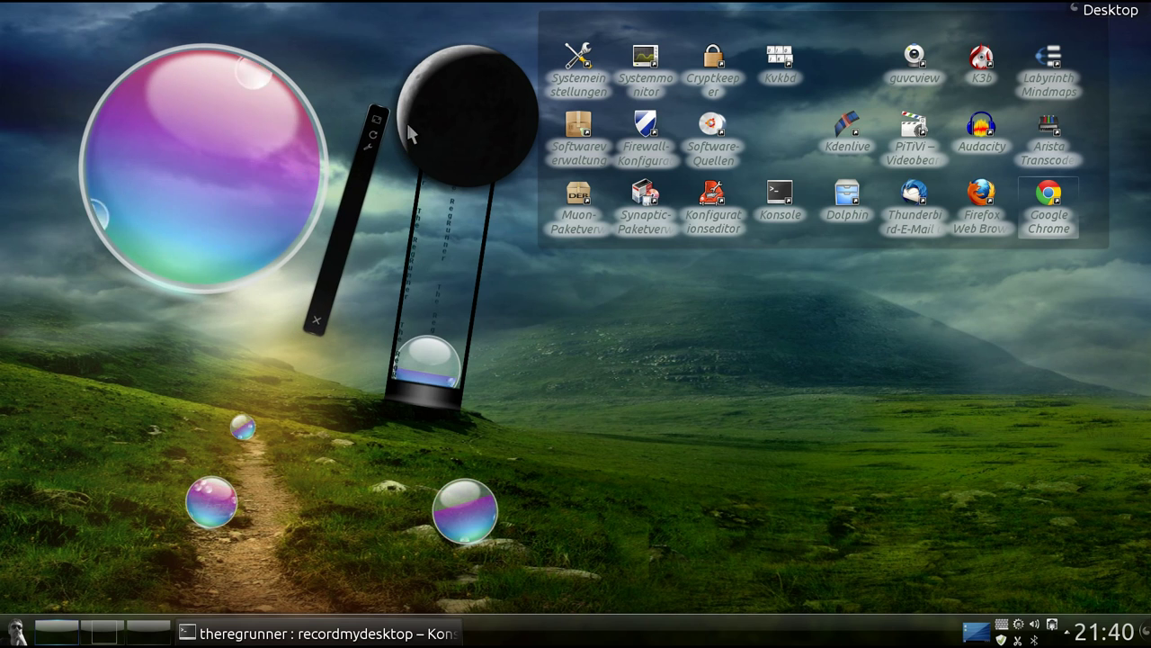
left_click_drag(270, 209, 297, 238)
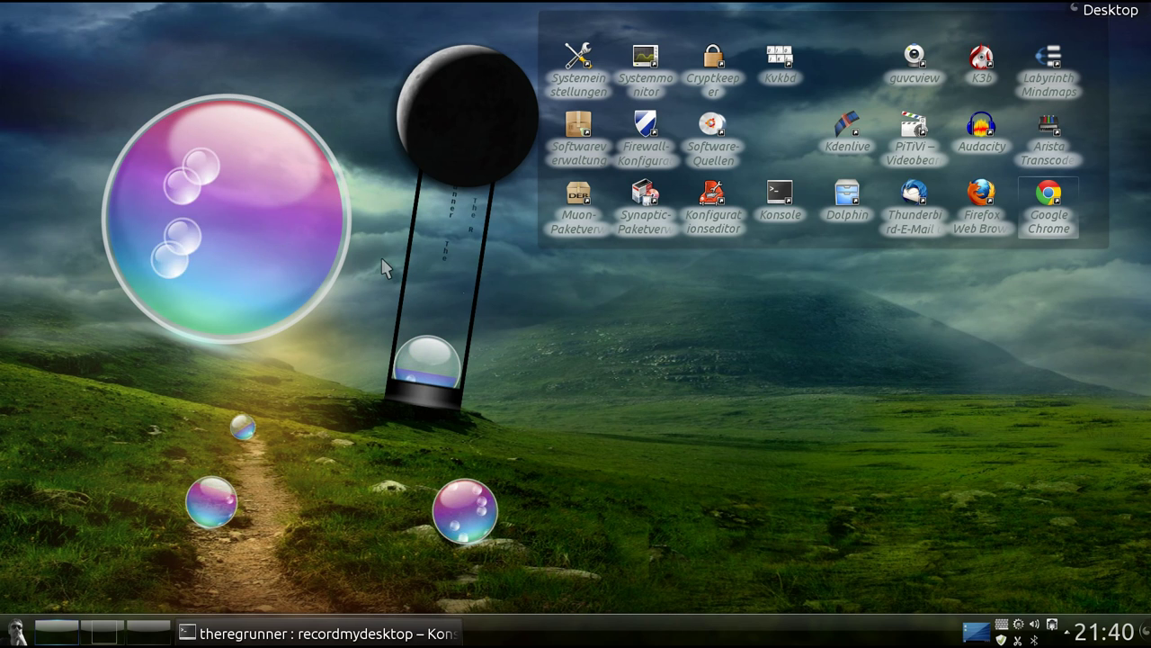
- Shrink the tilted bubble and place it at the far right of the meadow
mouse_move(275, 186)
left_click_drag(386, 186, 959, 403)
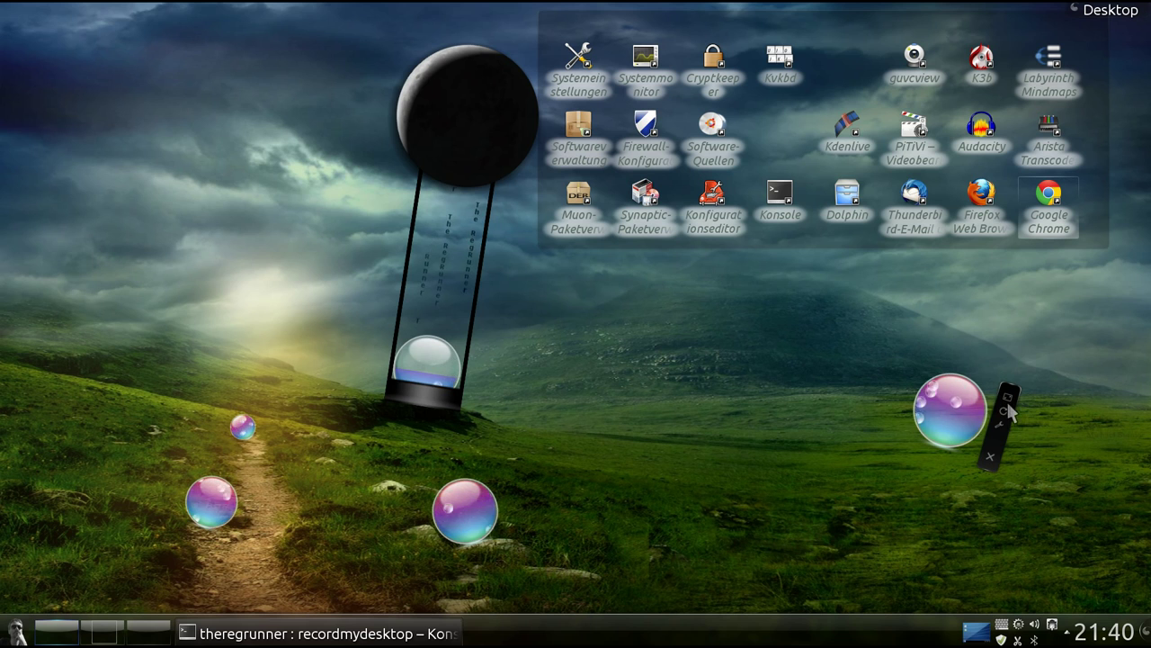
- Rotate the small bubble upside down, move it below the Google Chrome icon and turn it upright again
left_click_drag(893, 311, 839, 398)
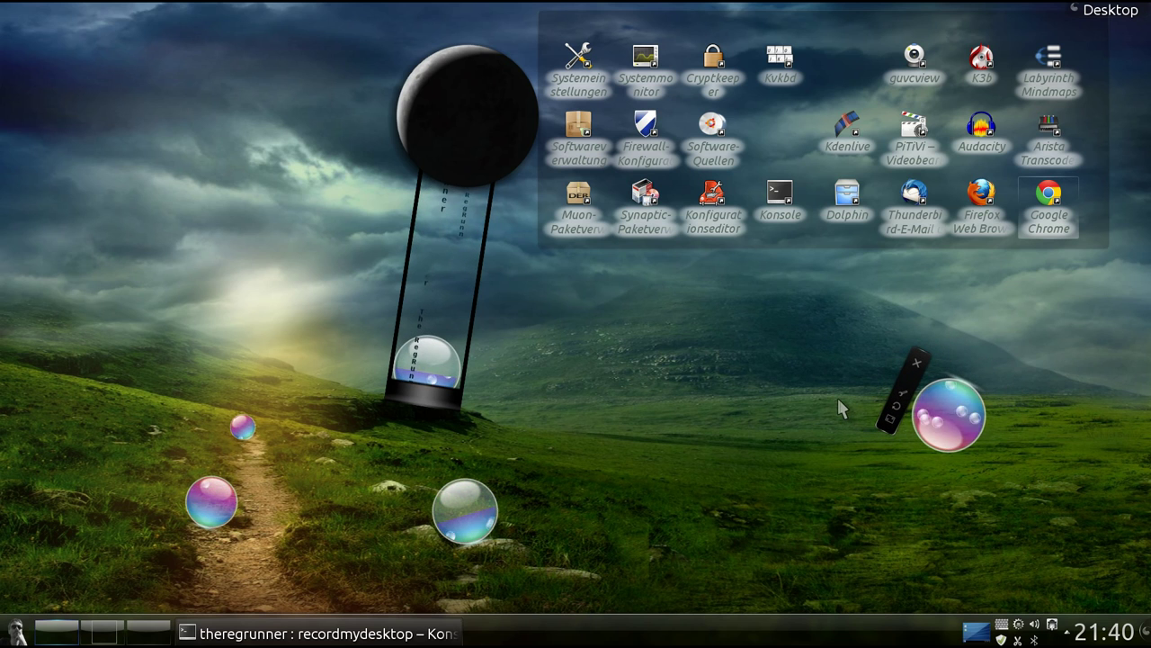
left_click_drag(971, 403, 1061, 338)
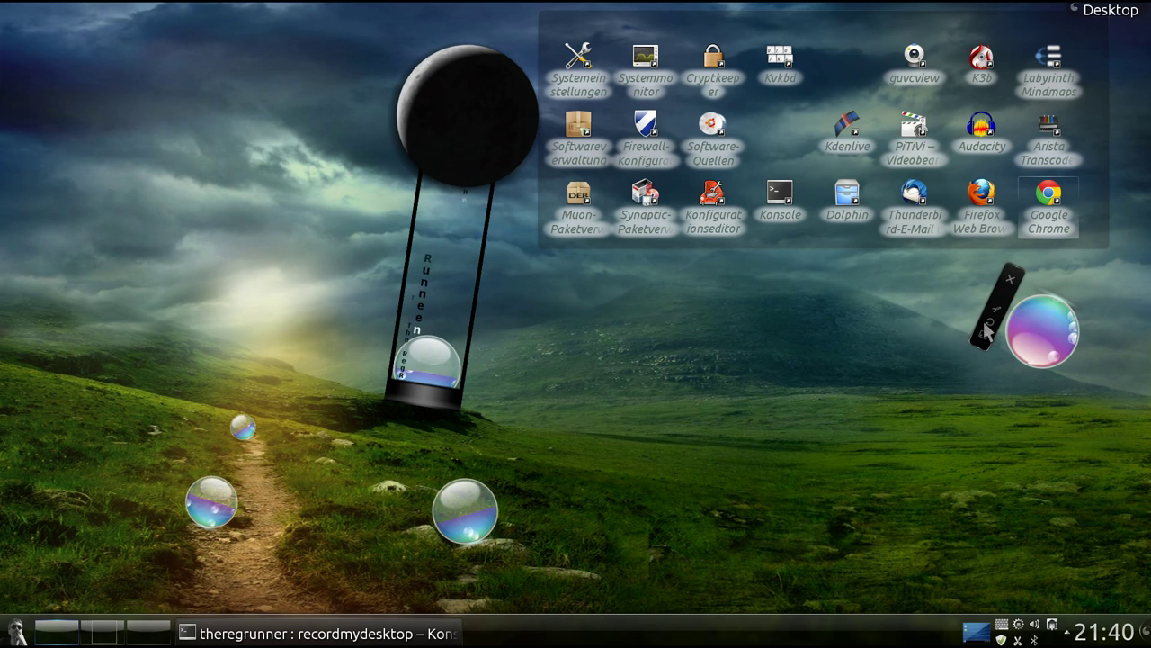
left_click_drag(990, 304, 1087, 341)
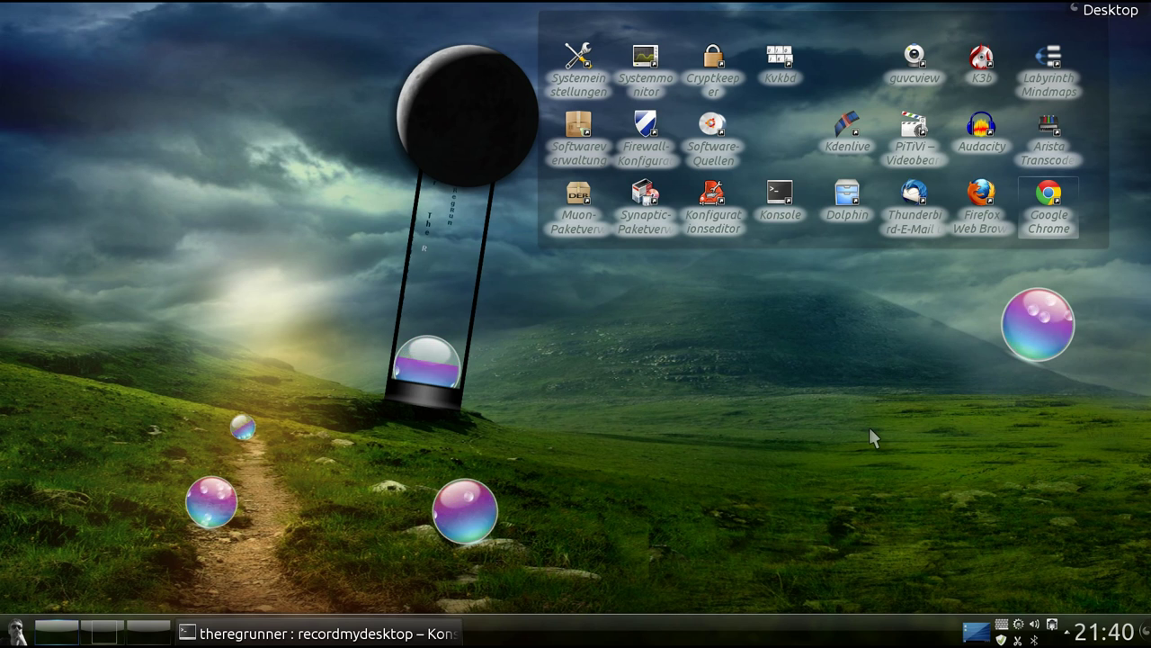
- Enlarge the bubble again and place it over the meadow below the Dolphin icon
left_click_drag(1049, 321, 1077, 288)
left_click_drag(917, 376, 770, 398)
left_click_drag(911, 376, 928, 315)
left_click_drag(788, 455, 803, 511)
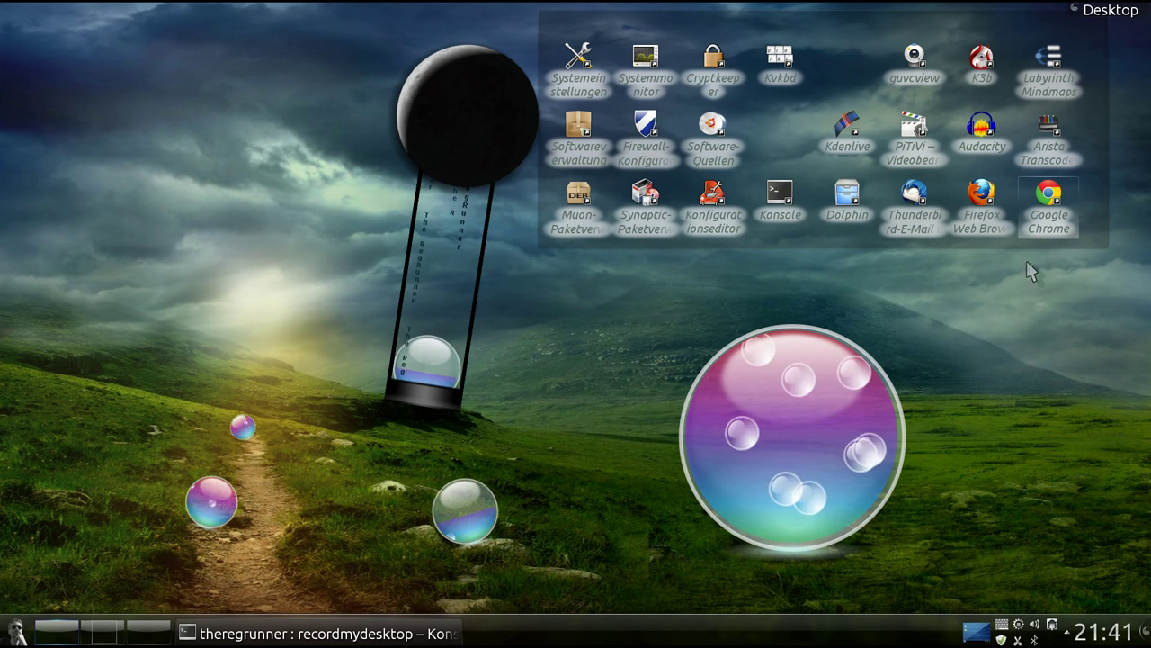
- Lock the desktop widgets and switch to the second virtual desktop with the recording terminal
left_click(1090, 10)
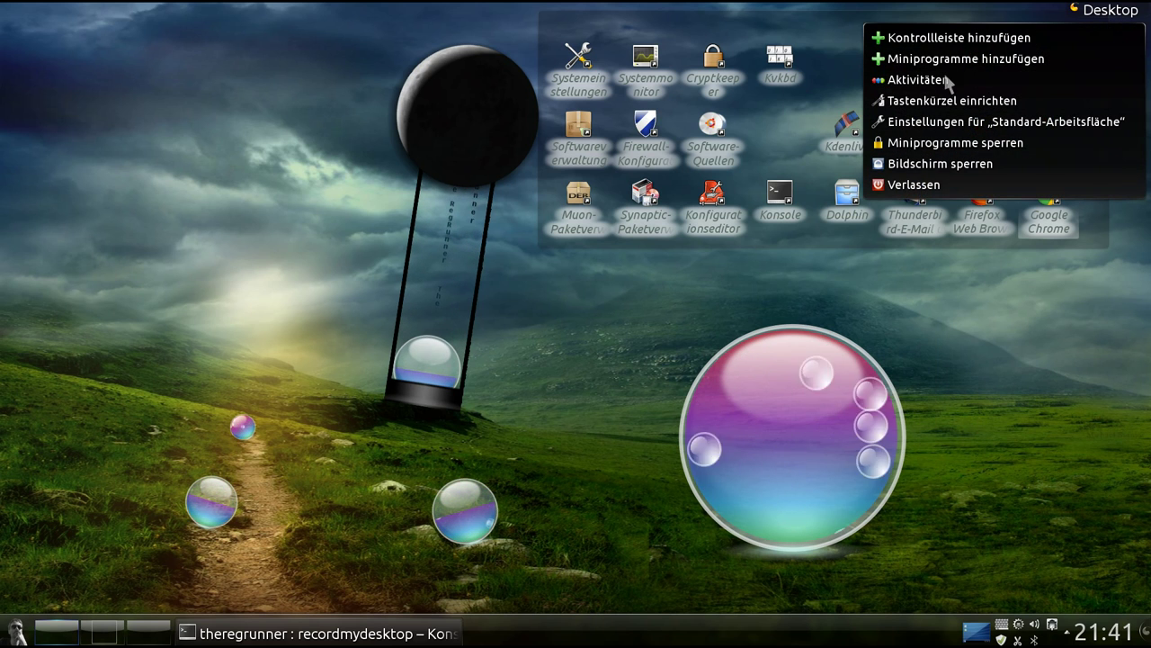
left_click(935, 142)
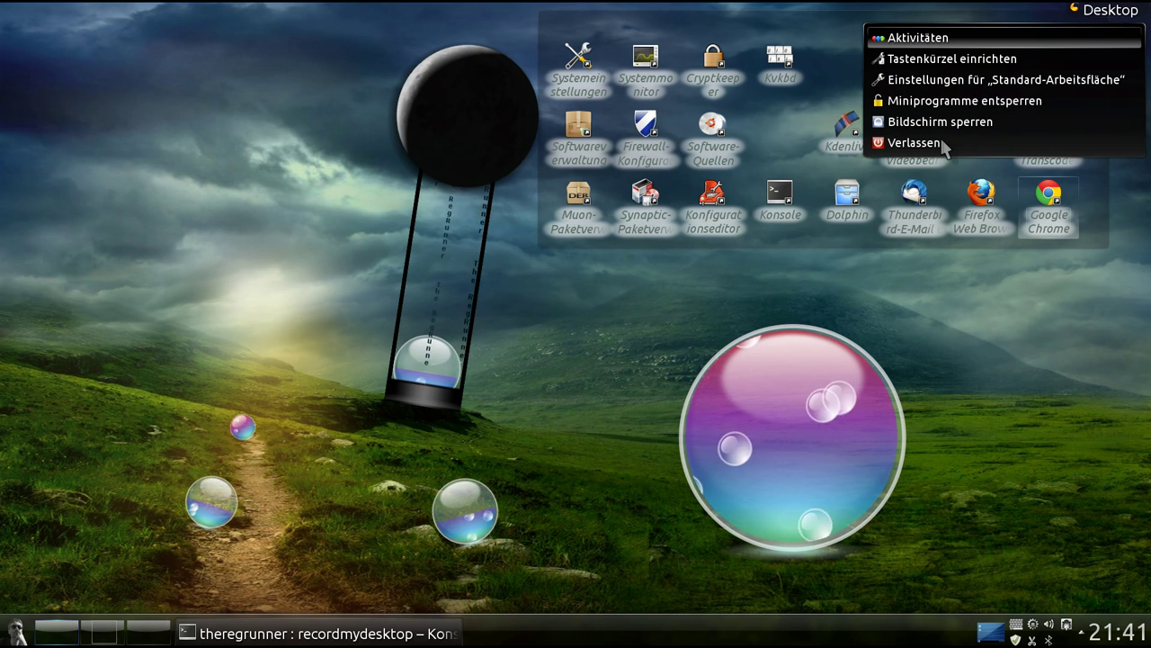
left_click(641, 297)
left_click(110, 635)
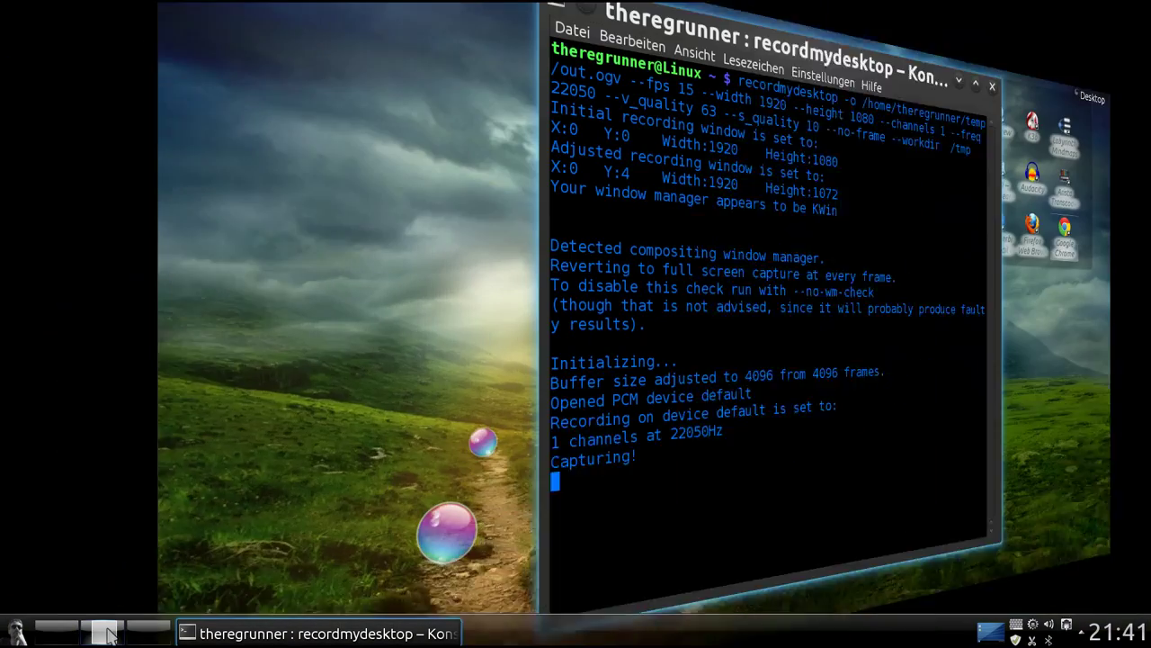